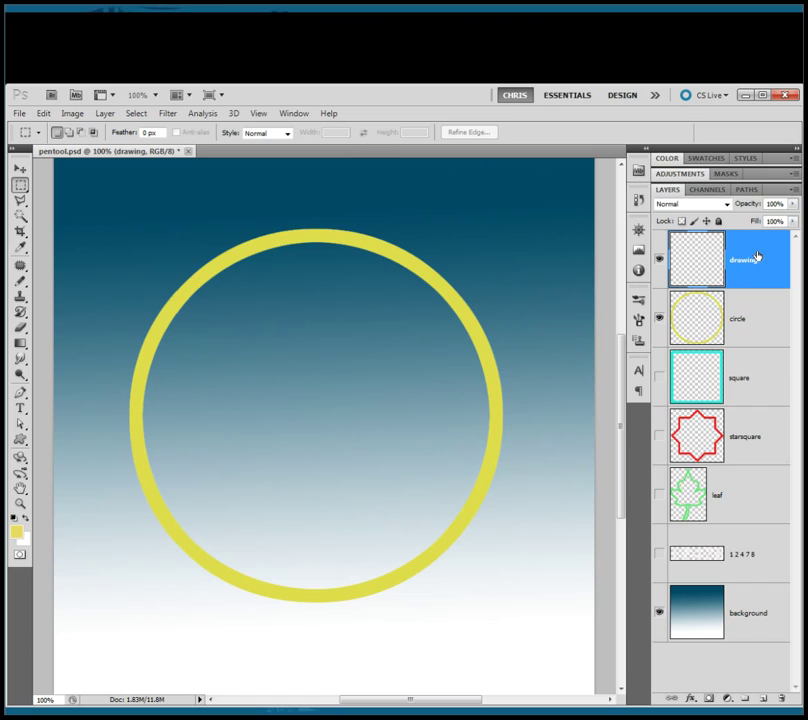
Hide the circle layer and display the document's list of saved paths
left_click(659, 318)
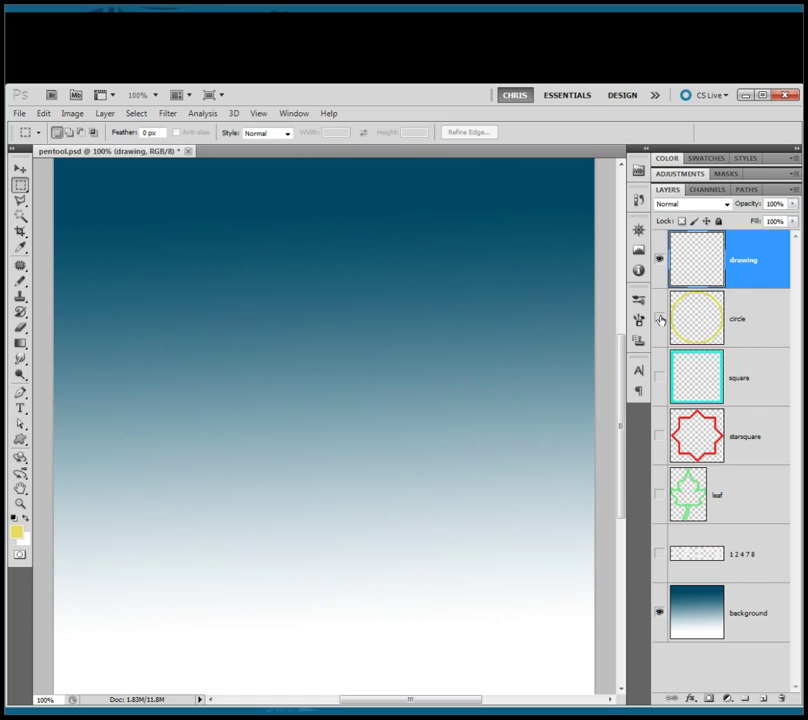
left_click(752, 190)
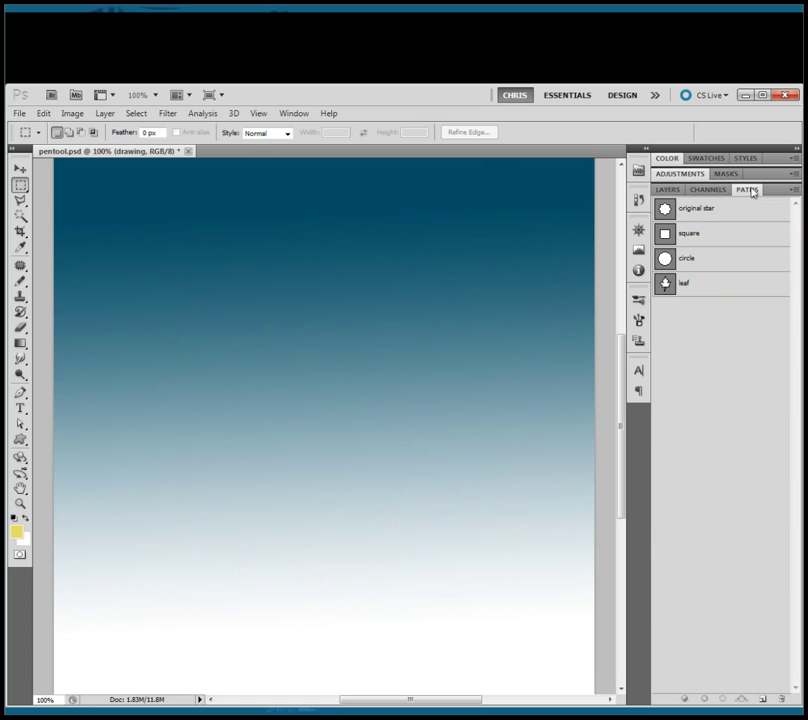
left_click(303, 113)
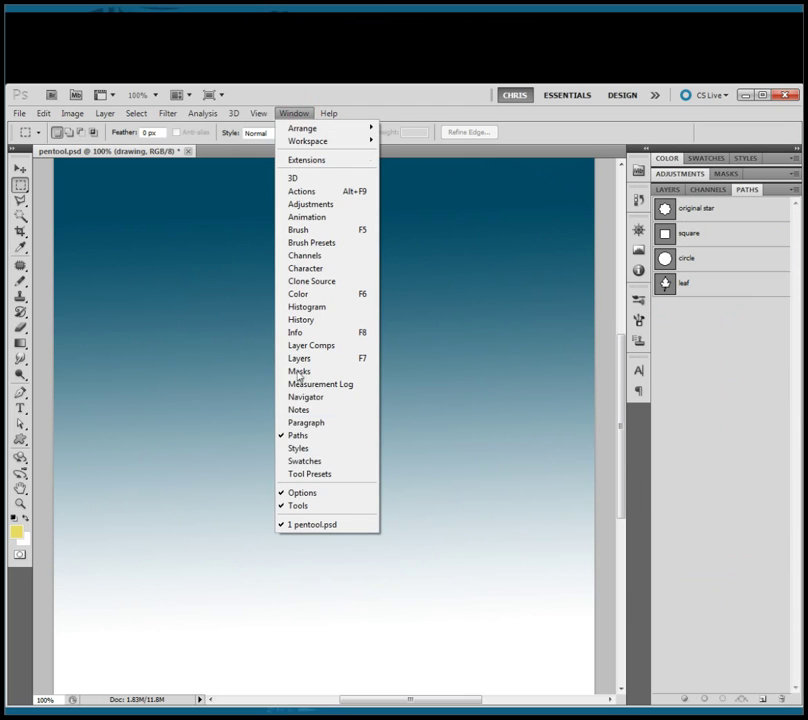
left_click(478, 113)
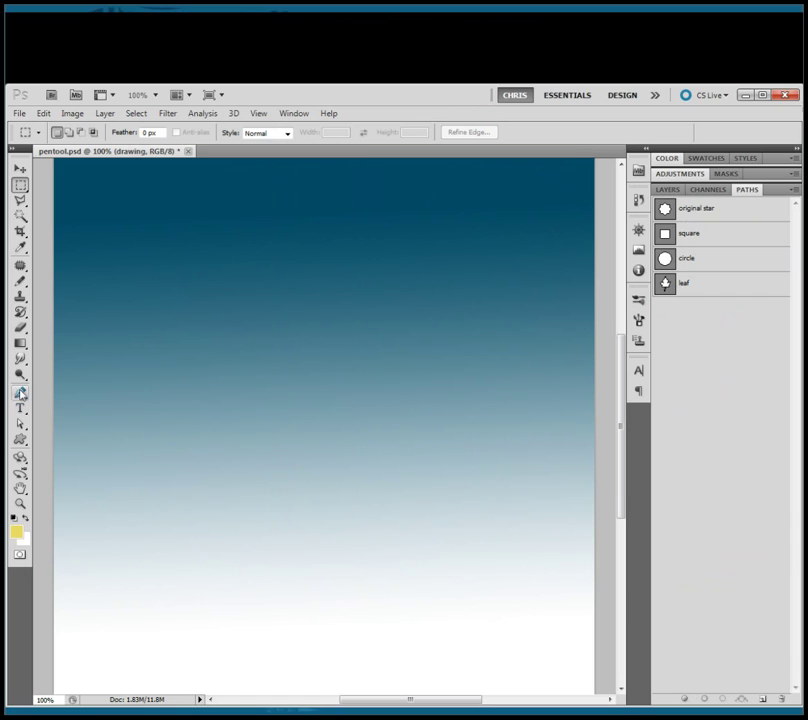
Draw a closed triangular path with straight sides in the middle of the canvas using the Pen tool
left_click(20, 393)
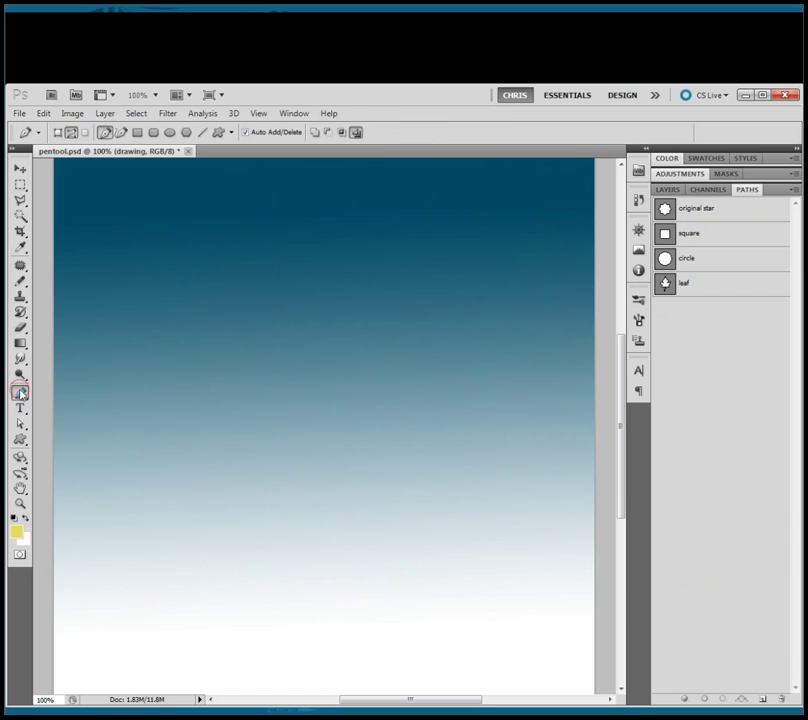
left_click(310, 295)
left_click(408, 490)
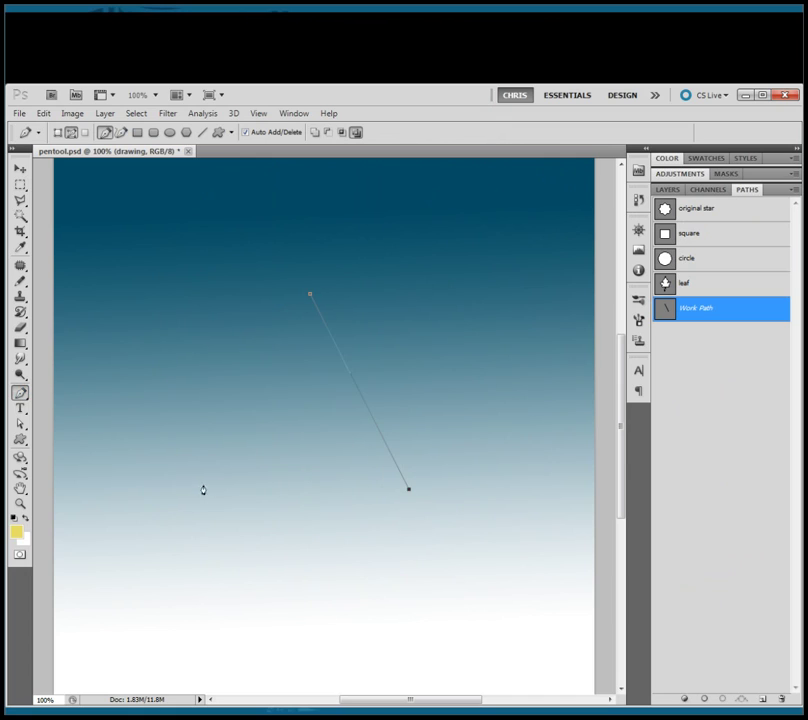
left_click(195, 489)
left_click(310, 296)
Save the work path under the name "triangle"
double_click(691, 310)
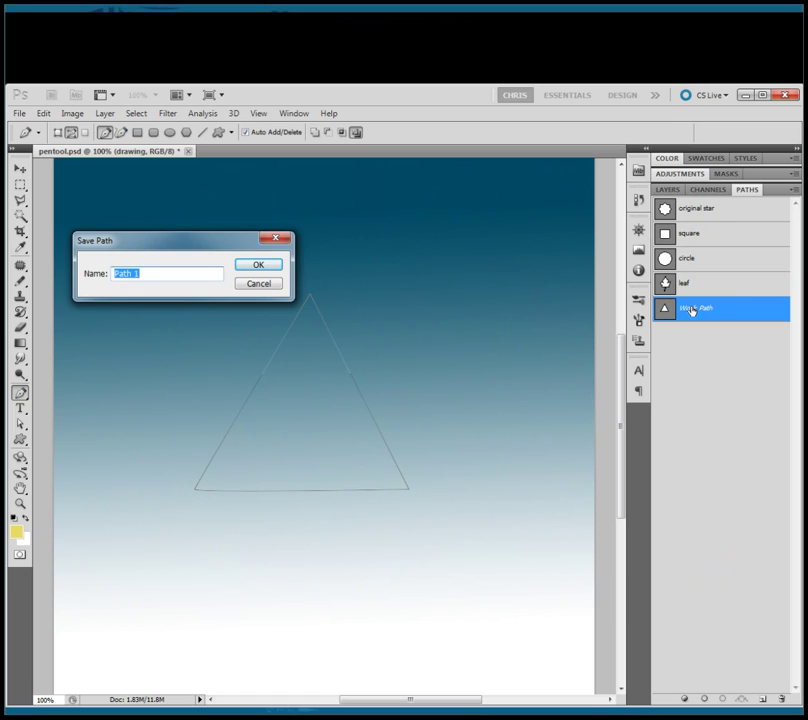
type("triangle")
key("Return")
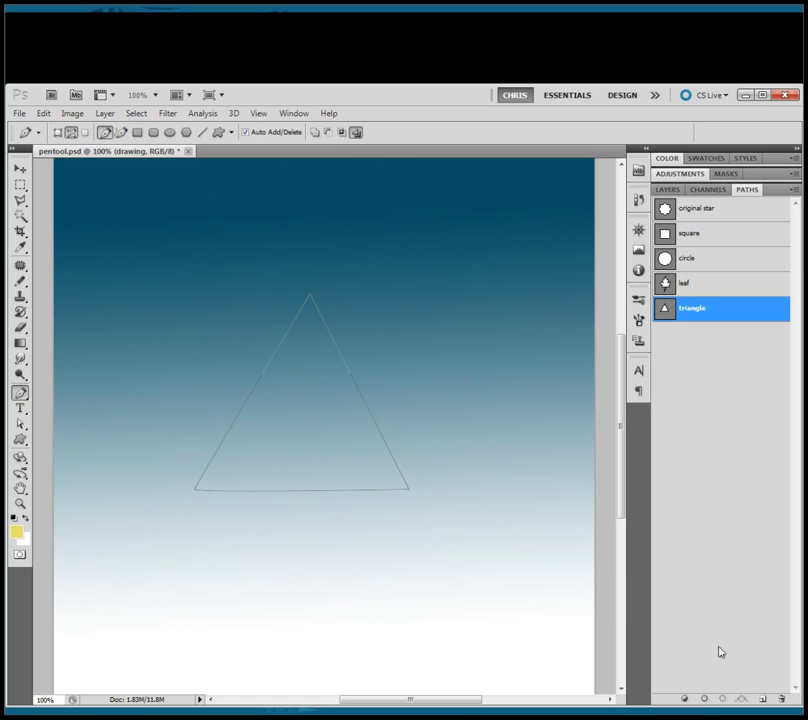
Load the triangle path as a selection and fill it with the background color at 100% opacity
left_click(666, 310, "ctrl")
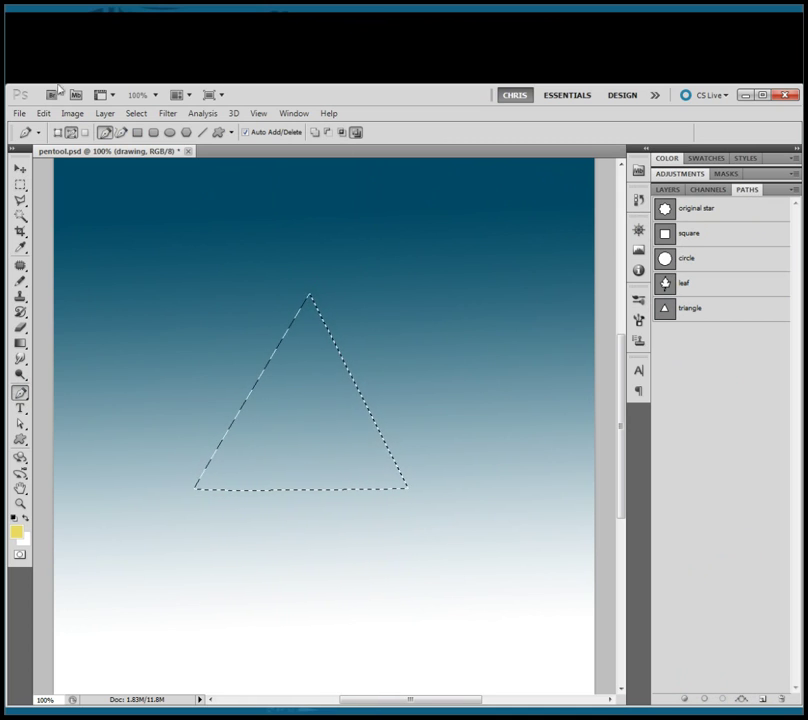
left_click(43, 114)
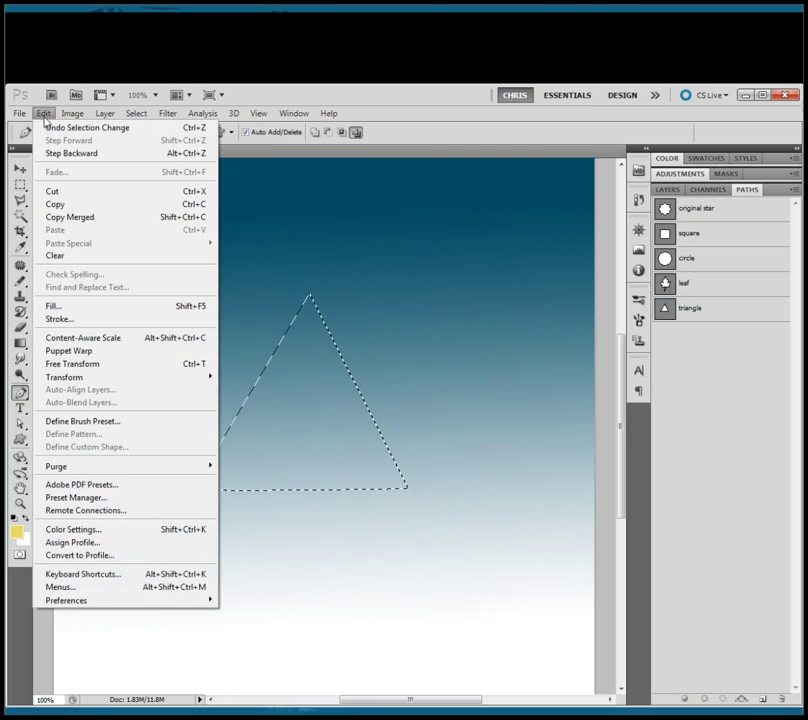
left_click(96, 314)
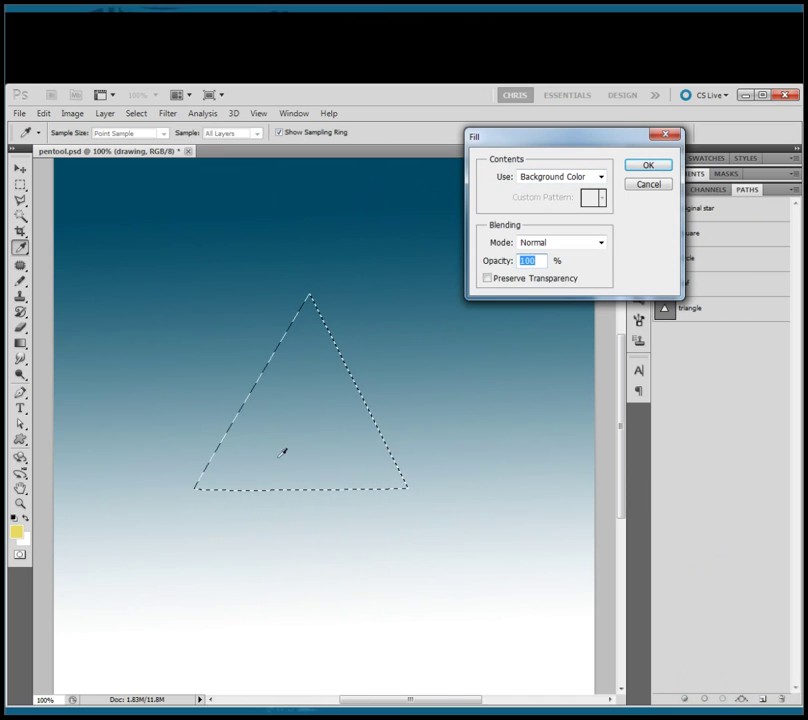
left_click(661, 171)
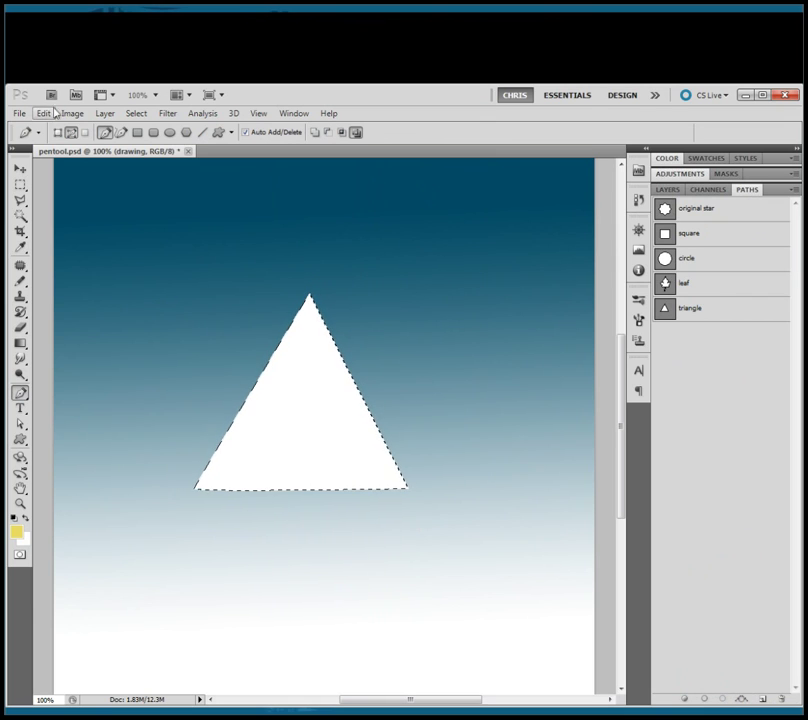
left_click(44, 114)
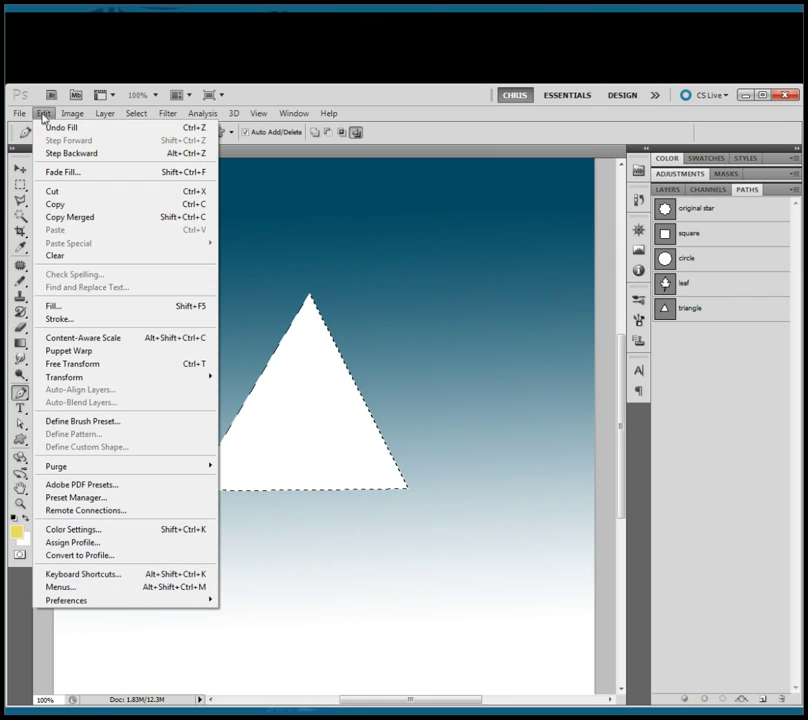
left_click(50, 306)
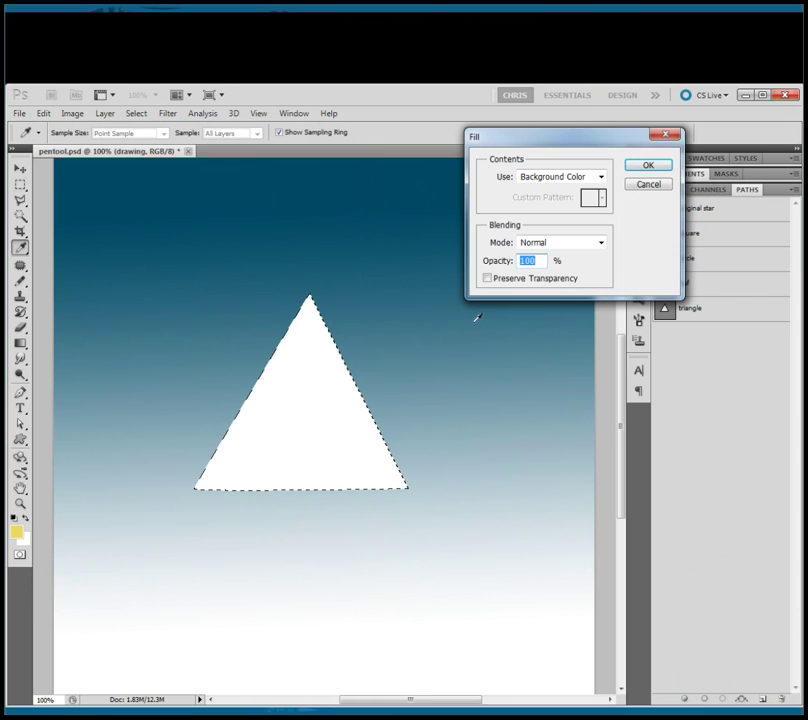
left_click(601, 177)
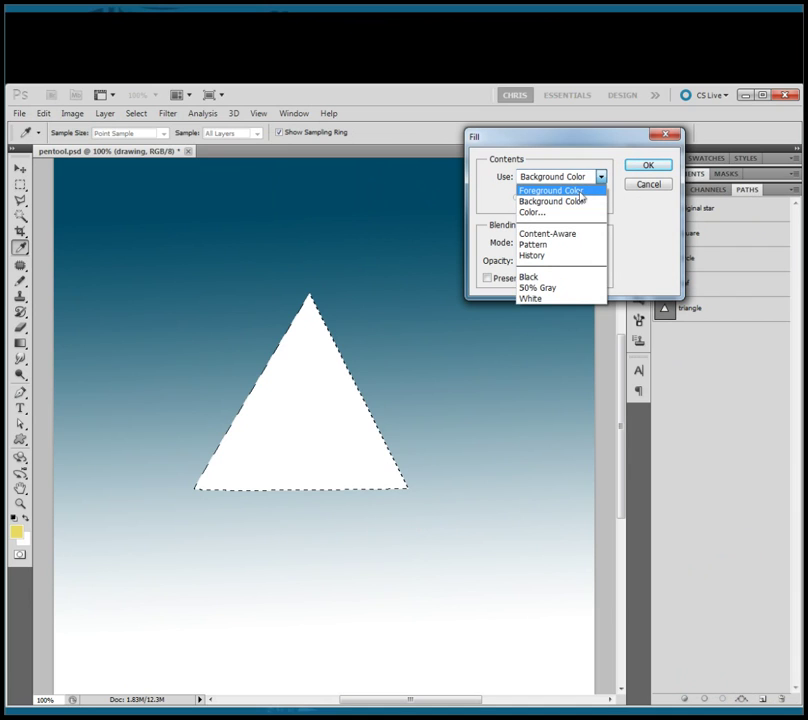
left_click(580, 191)
left_click(601, 177)
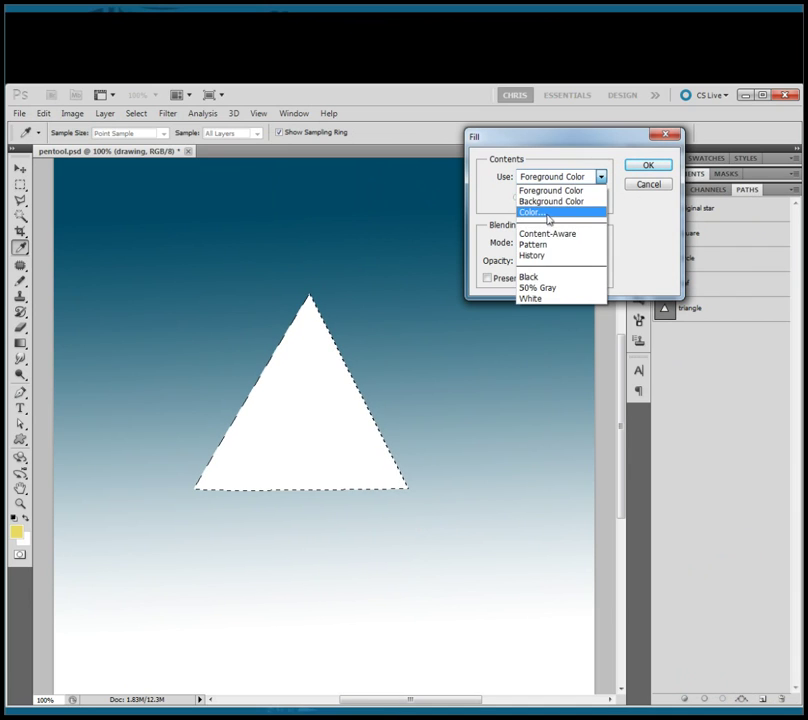
left_click(548, 219)
left_click(704, 158)
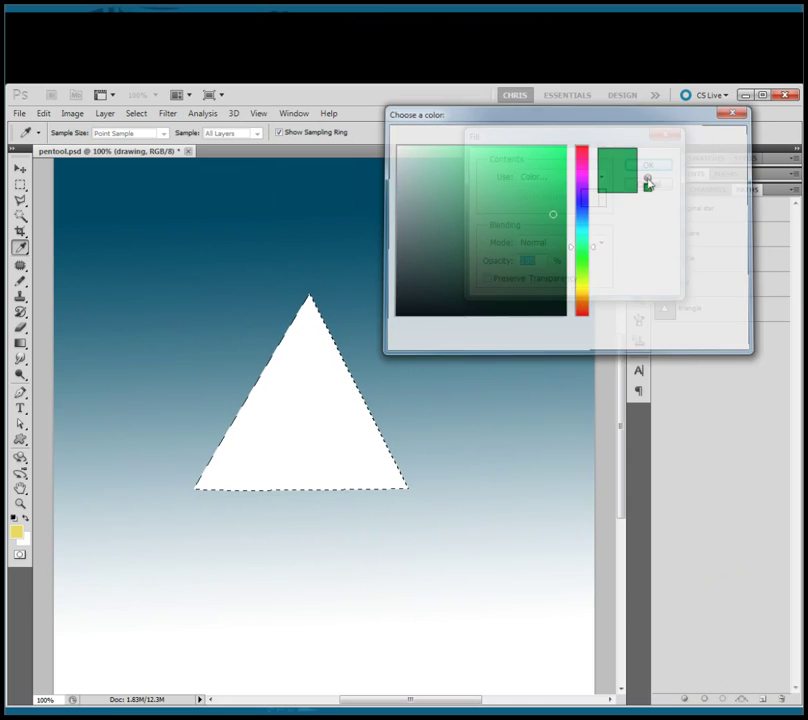
left_click(601, 177)
left_click(574, 190)
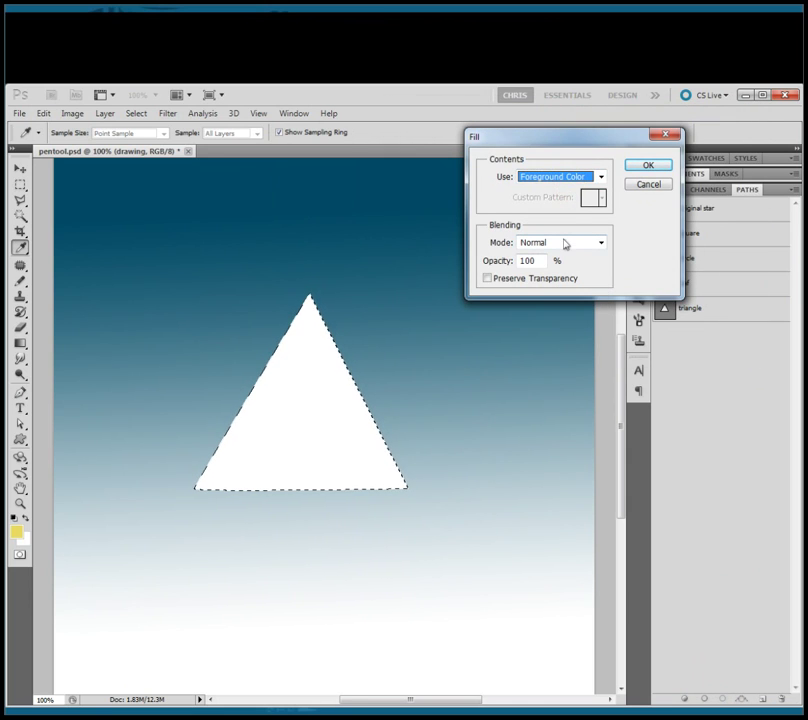
left_click(646, 166)
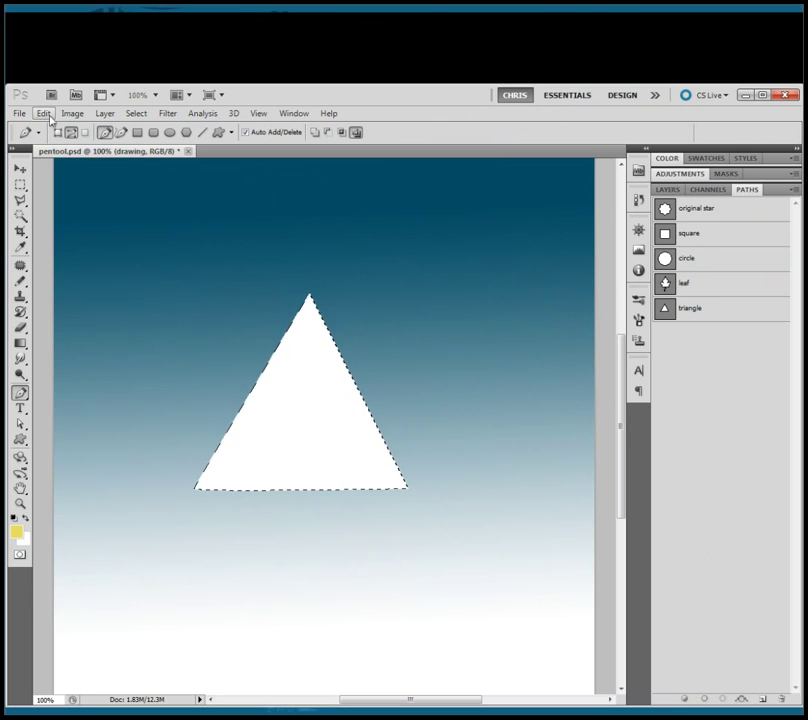
Stroke the triangle selection with a 10 px yellow line located outside, then deselect it
left_click(45, 114)
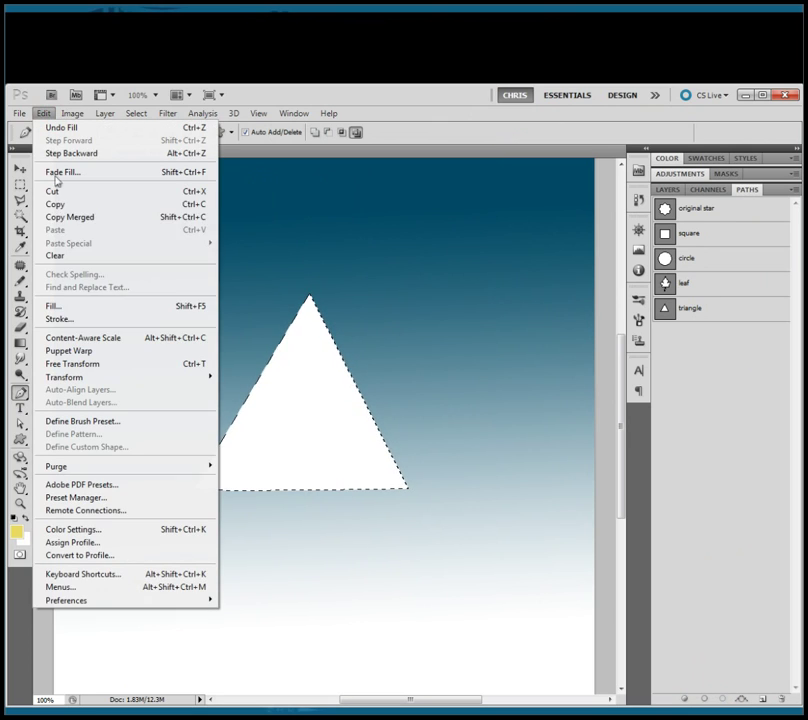
left_click(72, 321)
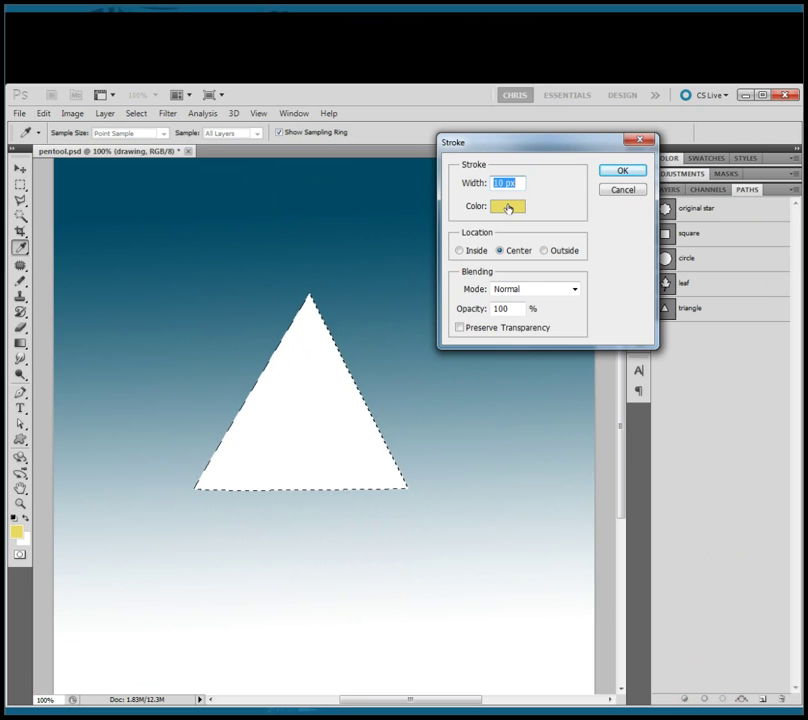
left_click(544, 251)
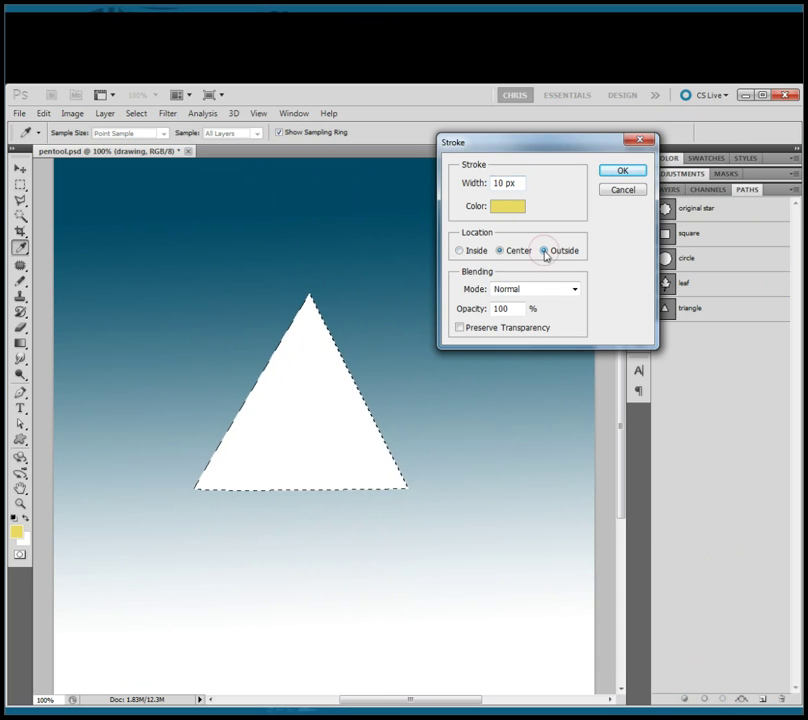
left_click(619, 172)
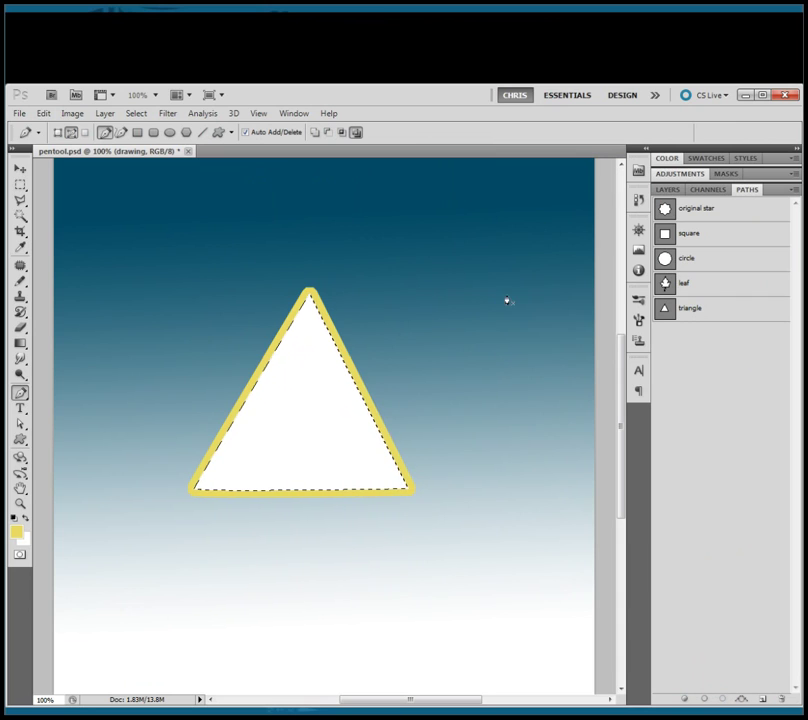
left_click(135, 114)
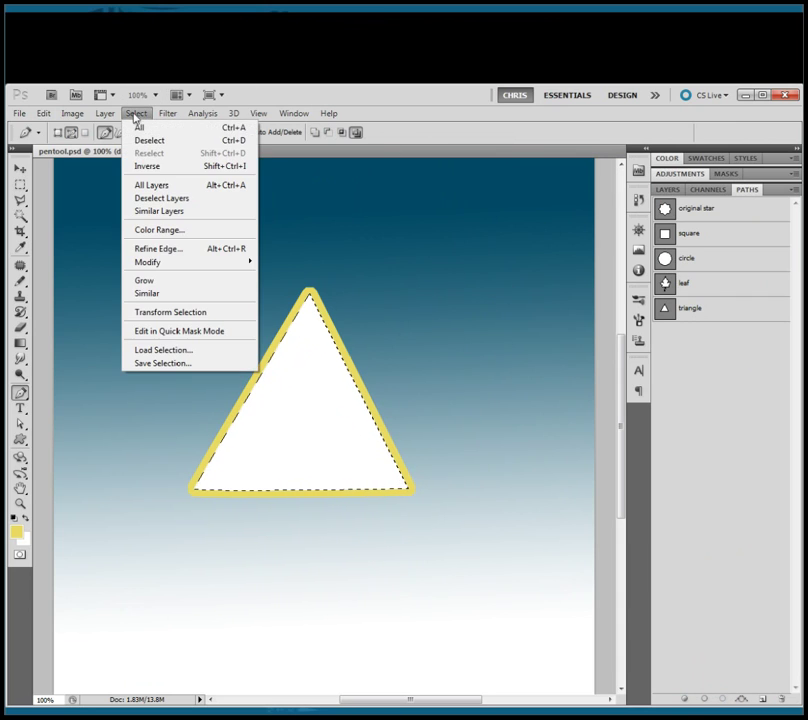
left_click(219, 142)
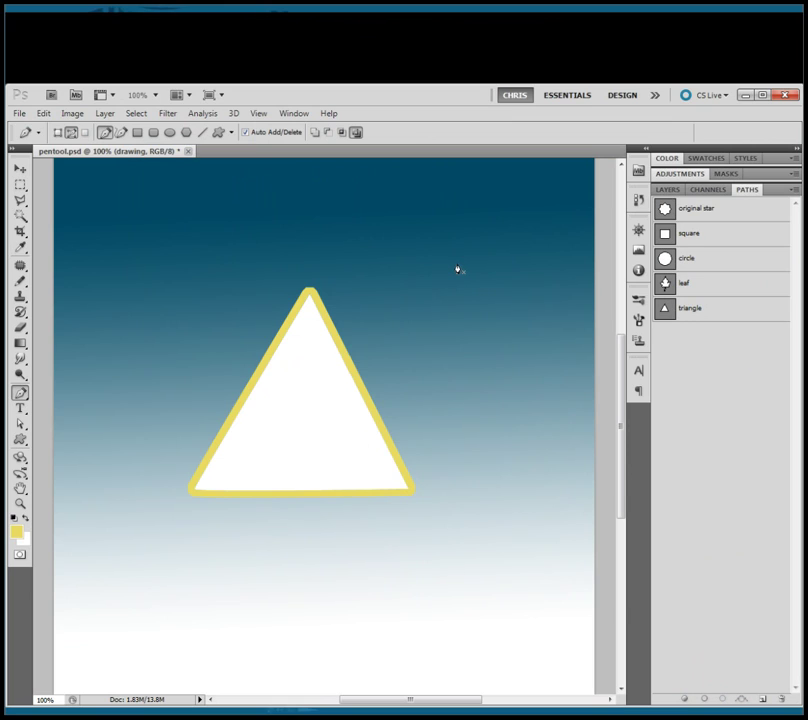
Make a rectangular marquee selection around the whole triangle and display the layer list
left_click(20, 186)
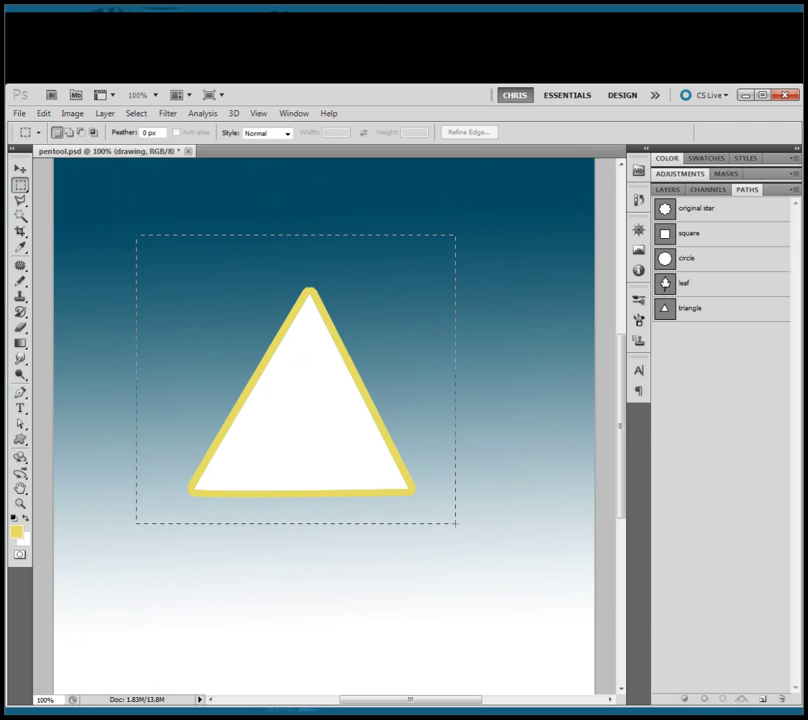
left_click_drag(455, 522, 455, 522)
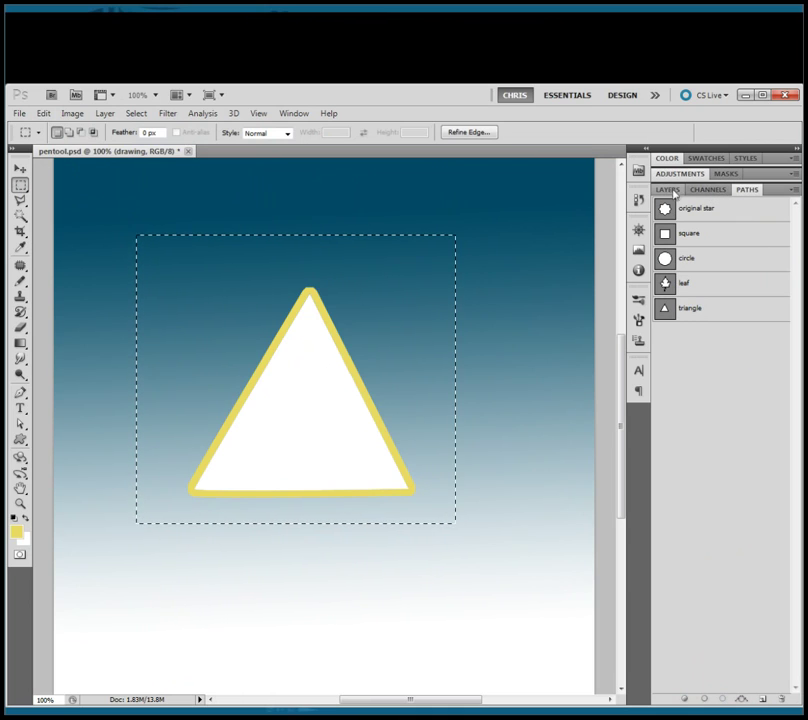
left_click(668, 190)
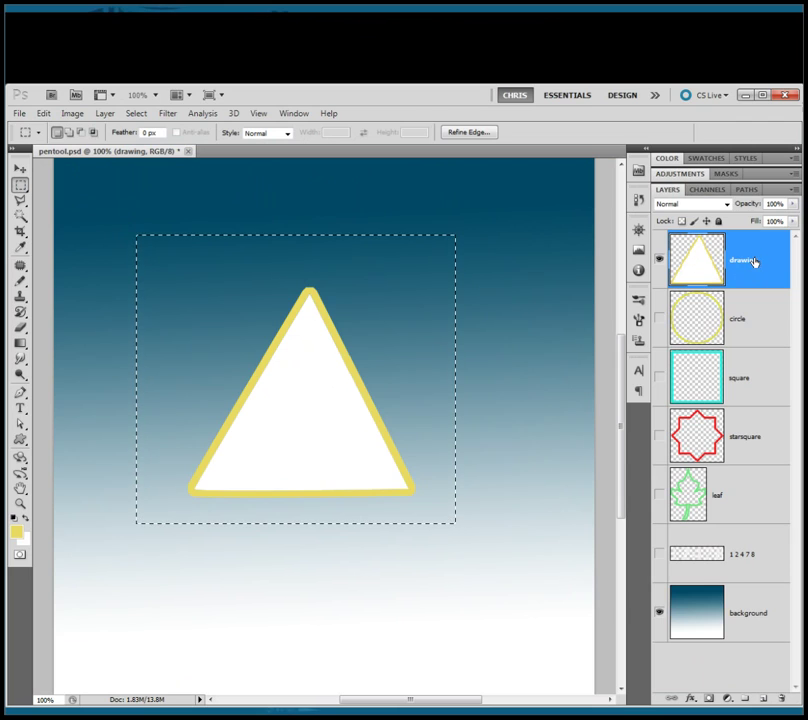
Try deleting the selected area from the background layer and undo the deletion
left_click(756, 623)
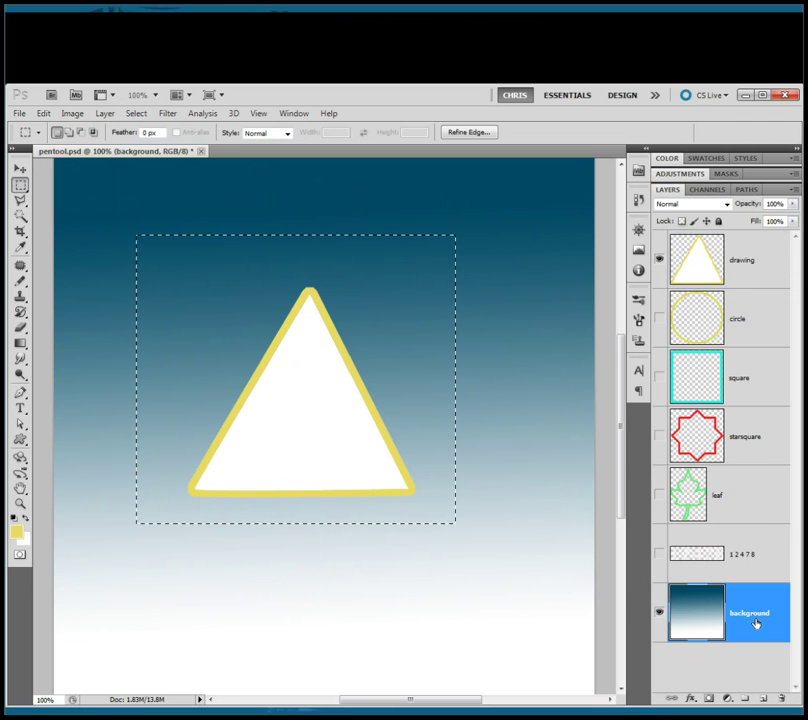
key("Delete")
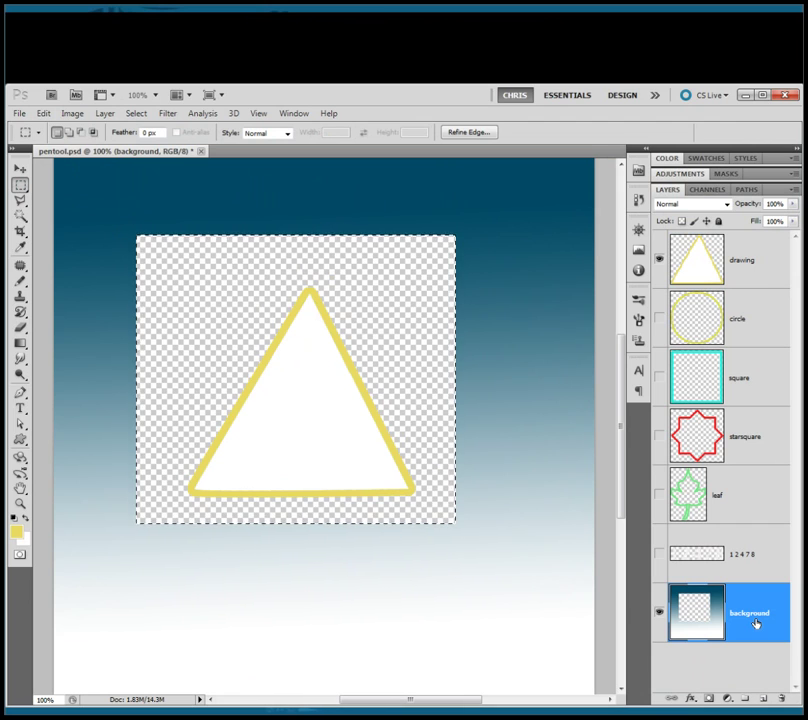
key("ctrl+z")
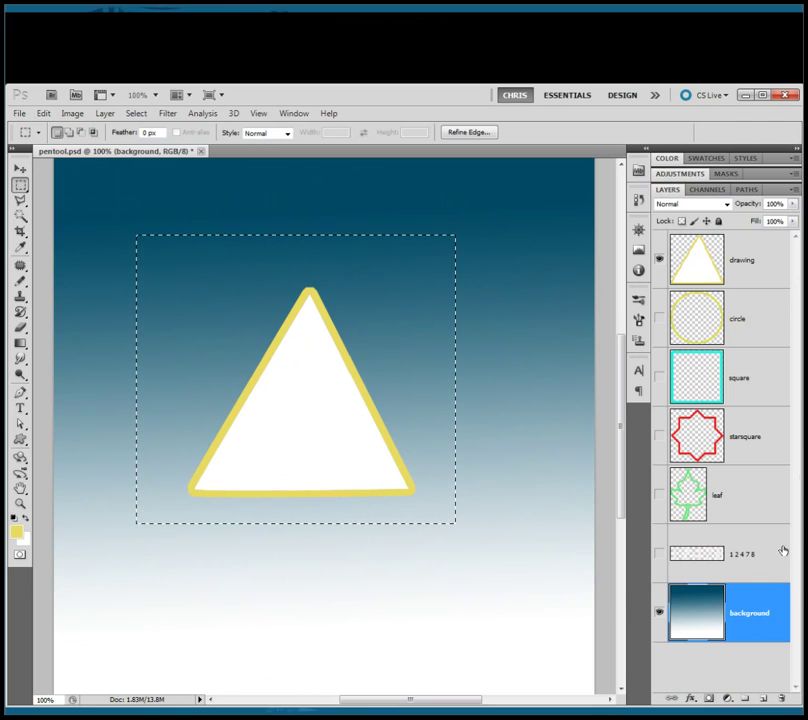
Delete the triangle artwork from the drawing layer, deselect, and return to the list of saved paths
left_click(753, 260)
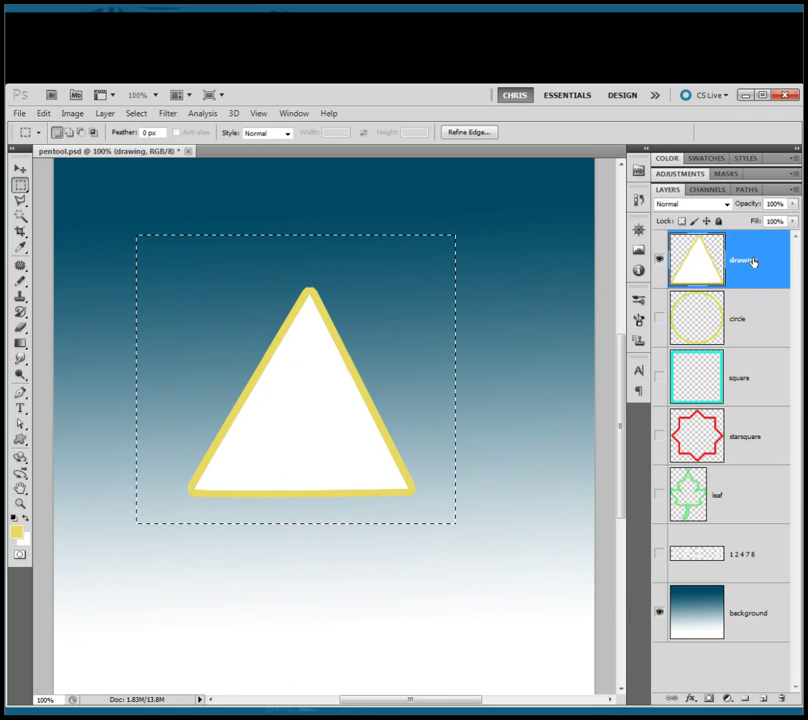
key("Delete")
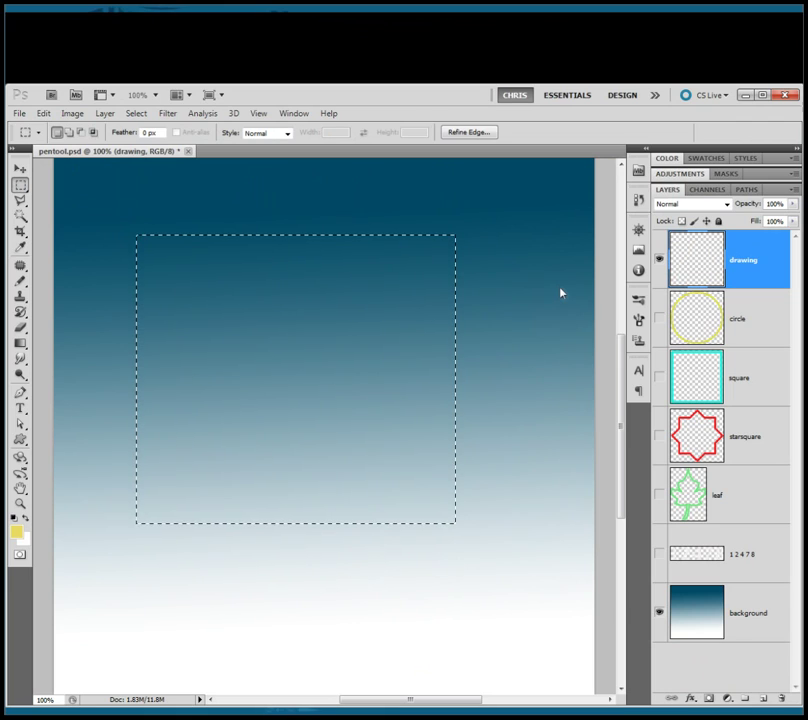
key("ctrl+d")
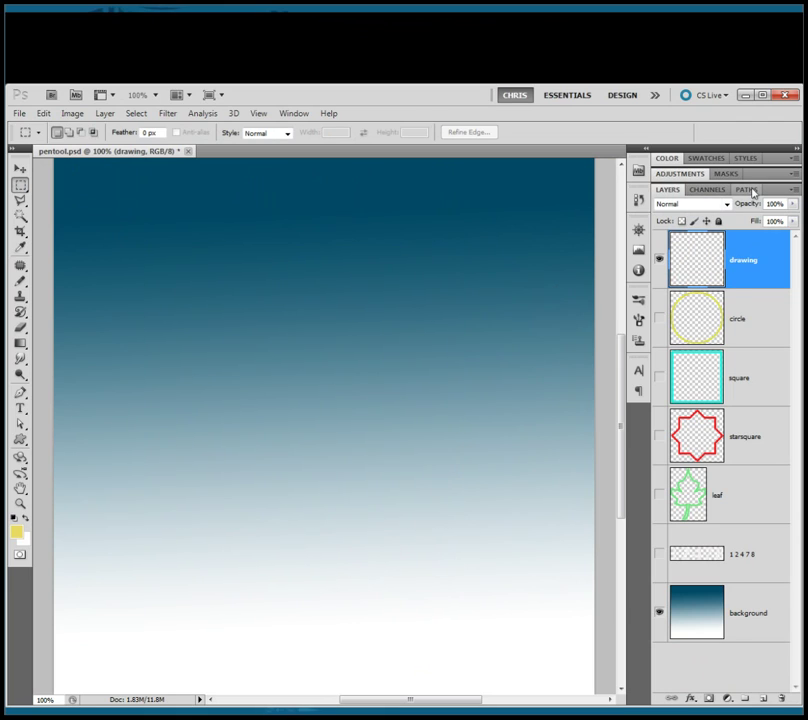
left_click(748, 189)
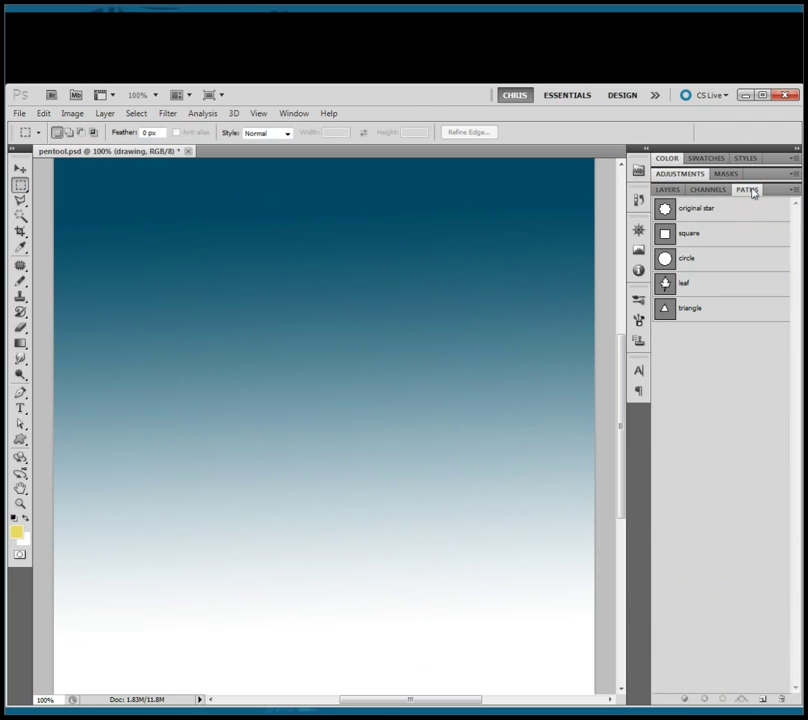
Delete and restore the saved triangle path twice, finishing with the path removed from the saved paths
left_click(739, 314)
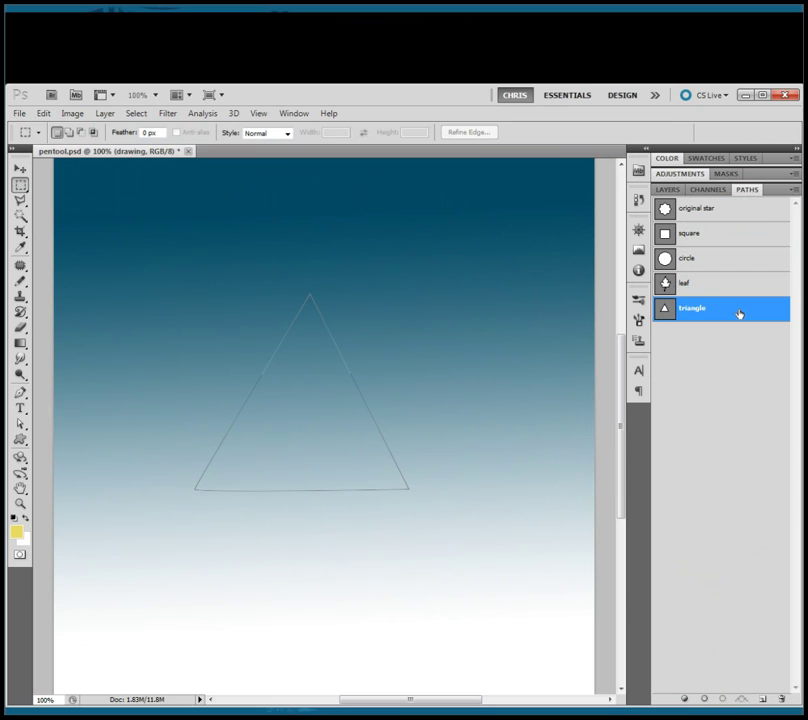
key("Delete")
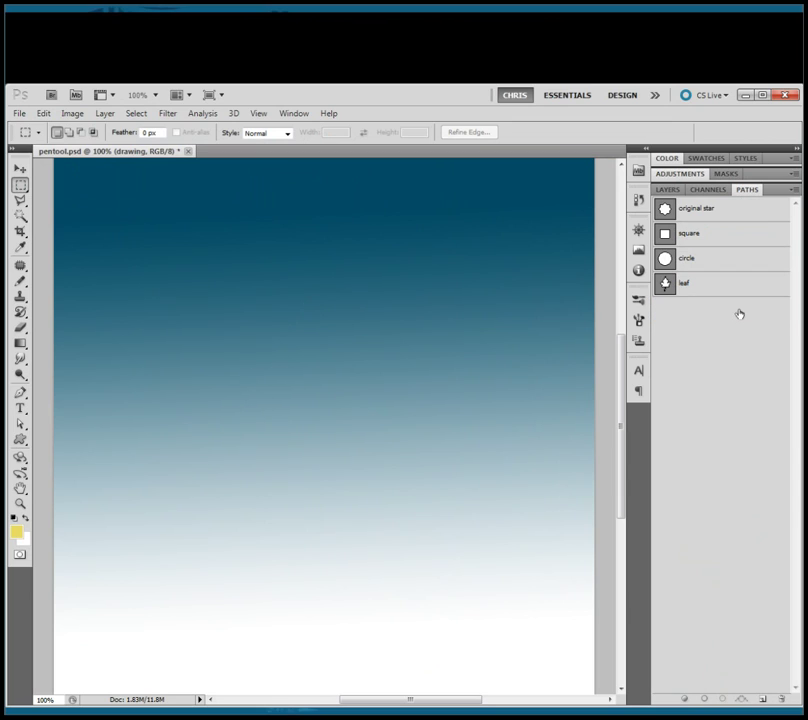
key("ctrl+z")
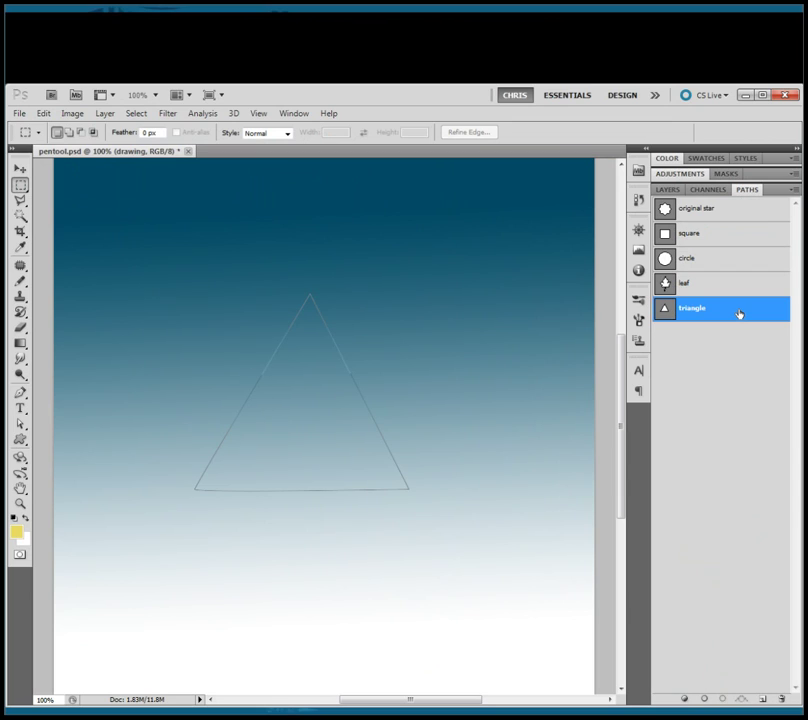
key("Delete")
key("ctrl+z")
left_click_drag(767, 316, 781, 698)
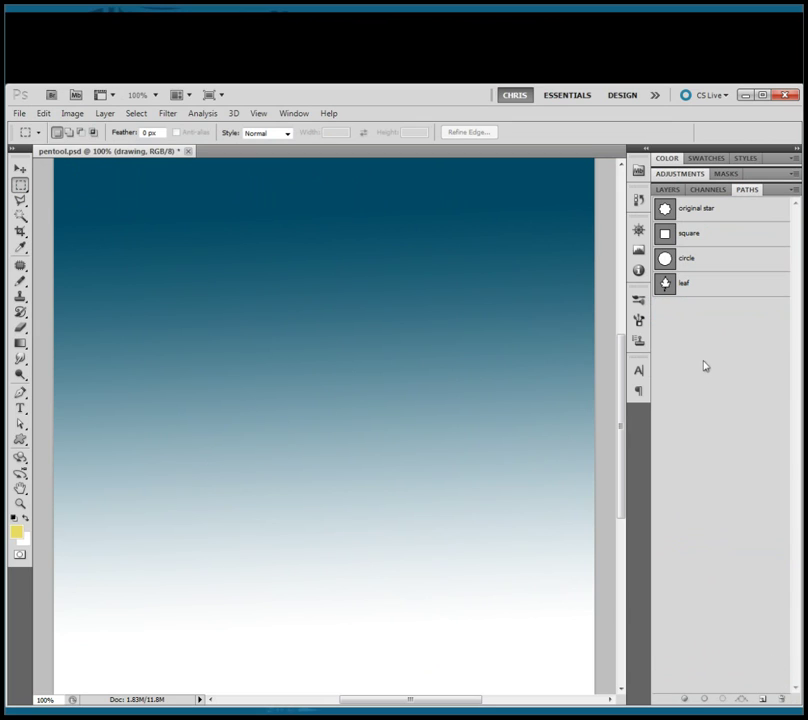
Preview the saved circle, square and original star paths on the canvas, revisit the circle, and hide the path outline
left_click(722, 262)
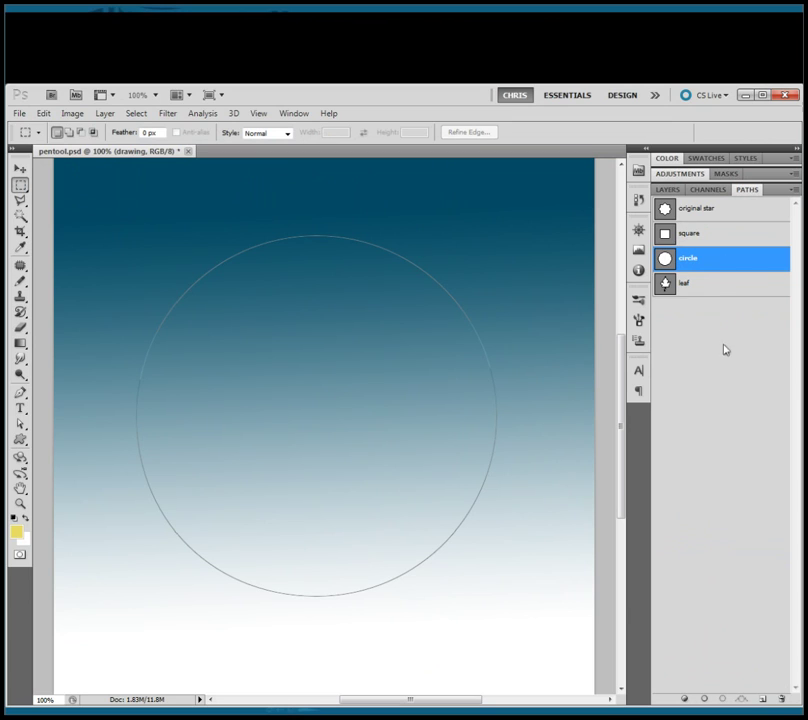
left_click(719, 235)
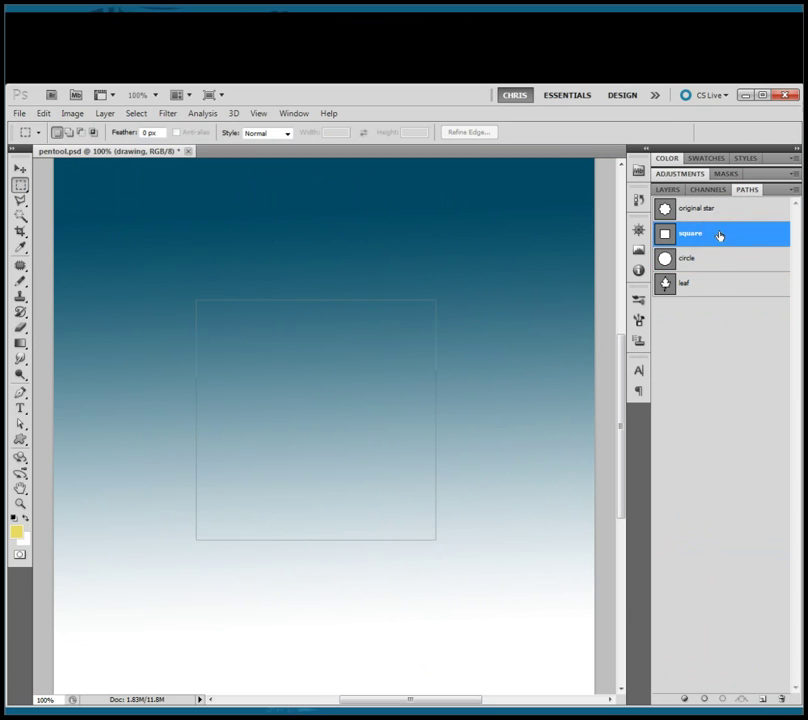
left_click(720, 210)
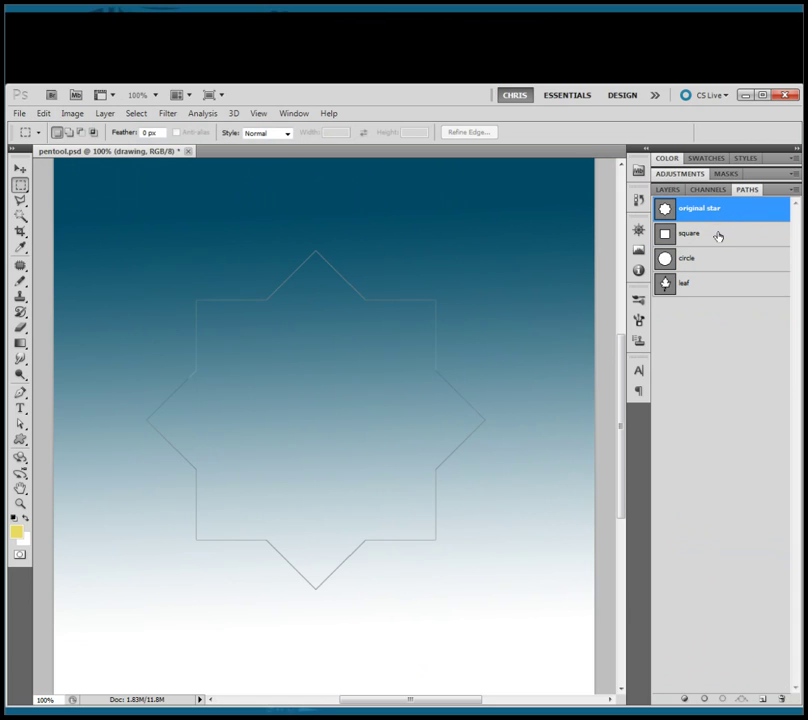
left_click(711, 400)
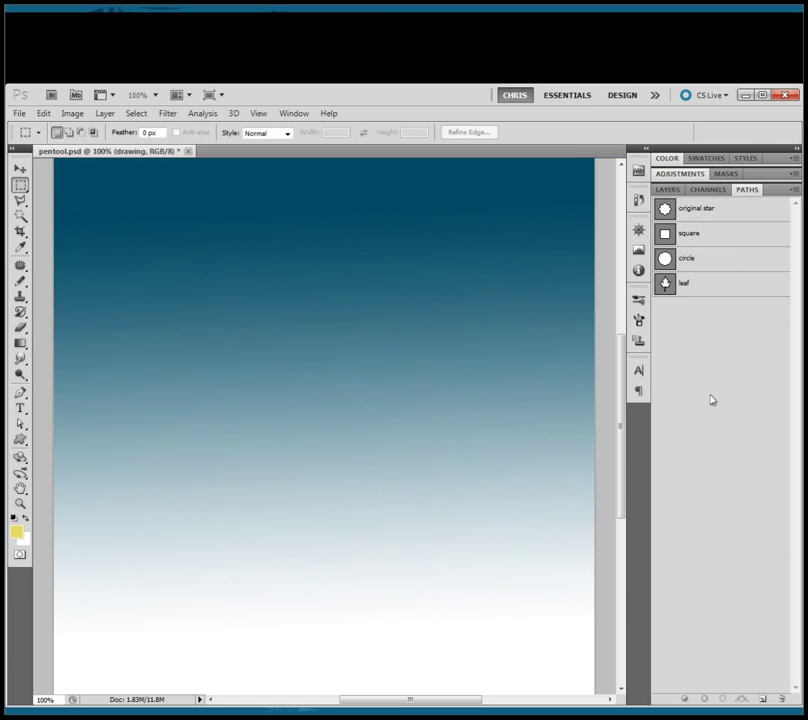
left_click(709, 259)
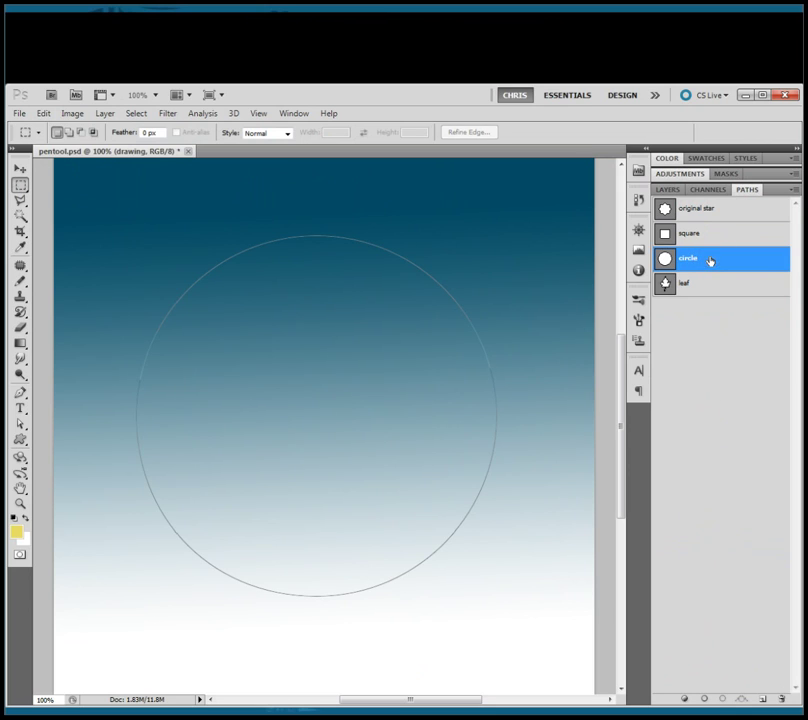
left_click(702, 388)
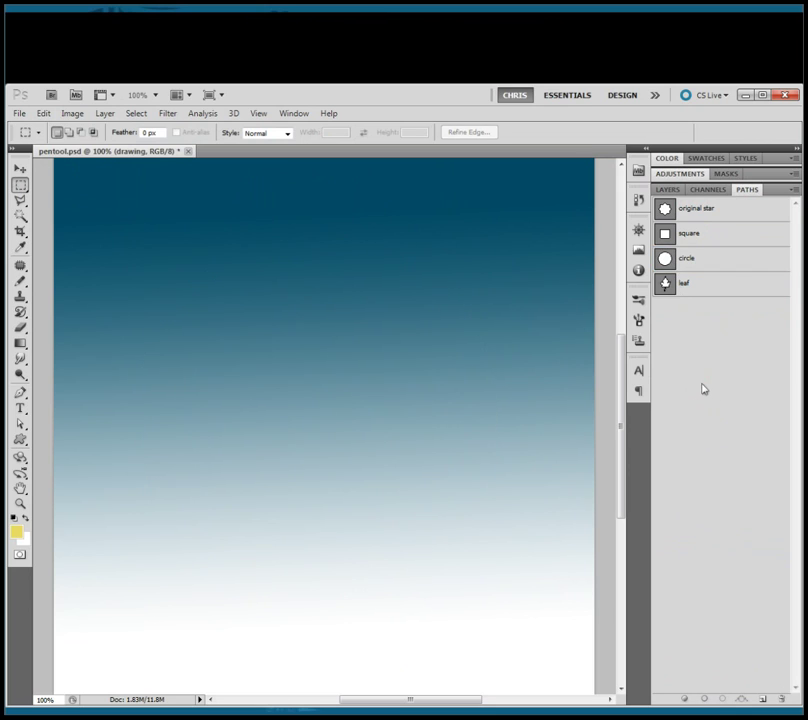
Activate the saved circle path and make the circle layer visible beneath its outline
left_click(728, 264)
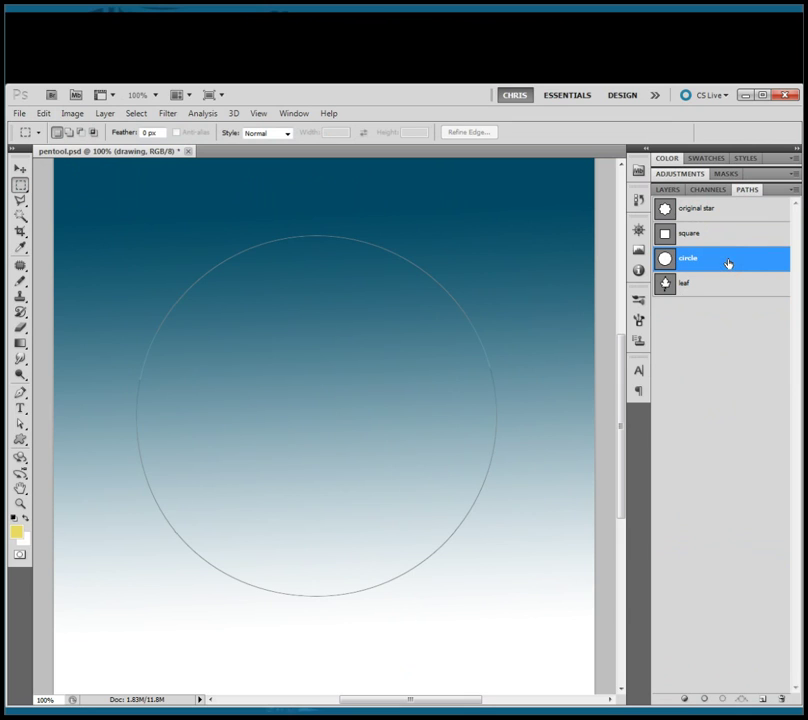
left_click(668, 190)
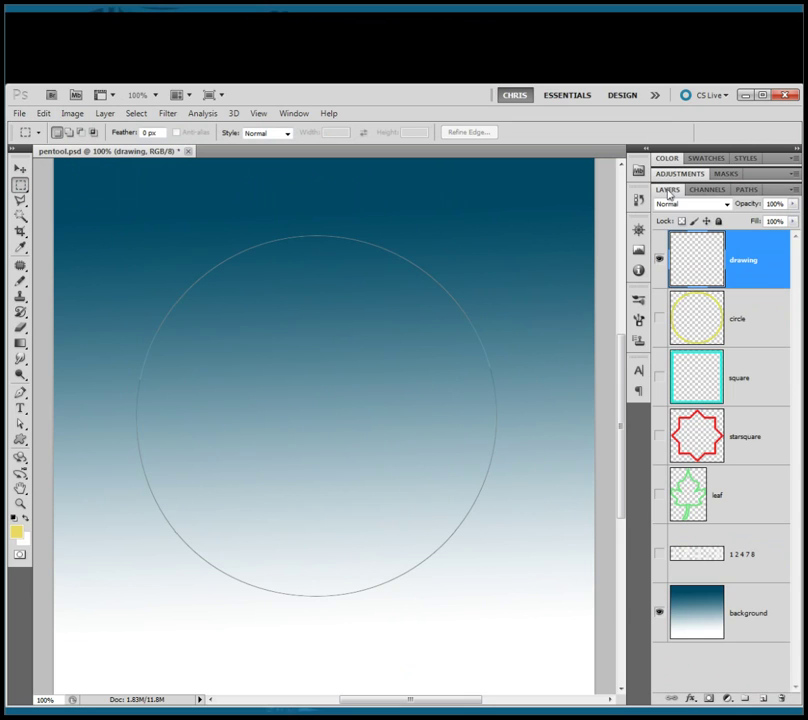
left_click(659, 319)
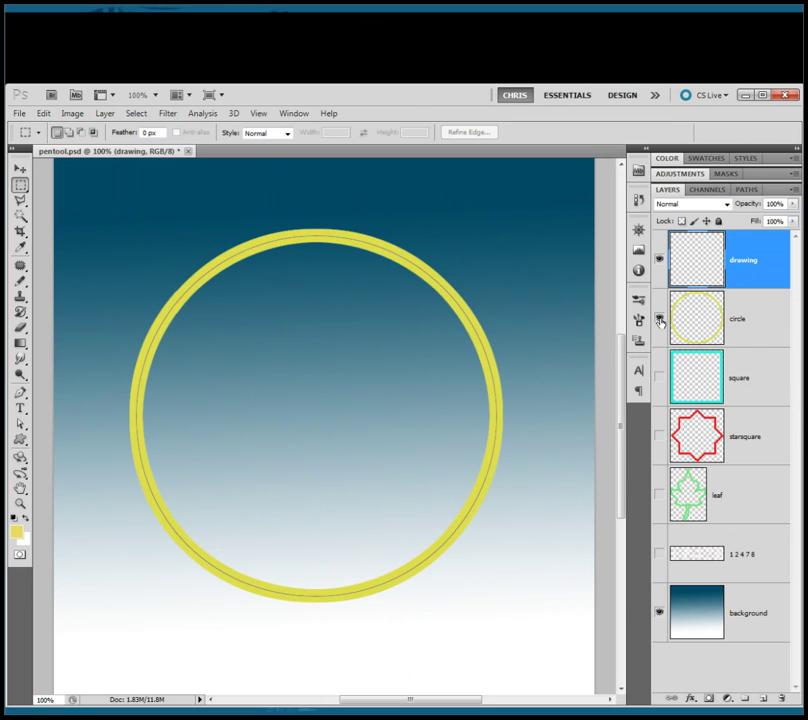